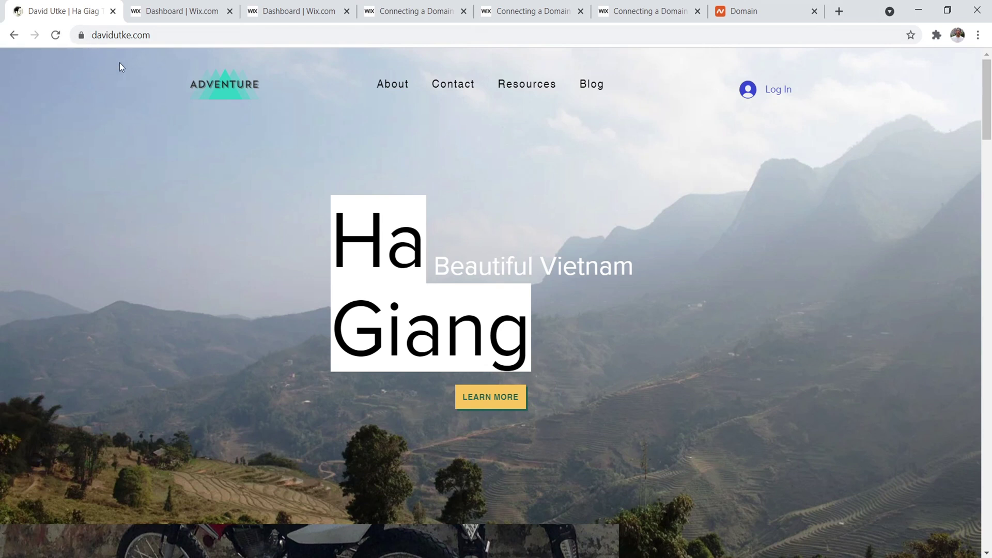
Switch through the Wix dashboards to reach My Site 3's unpublished free-plan dashboard.
click(158, 11)
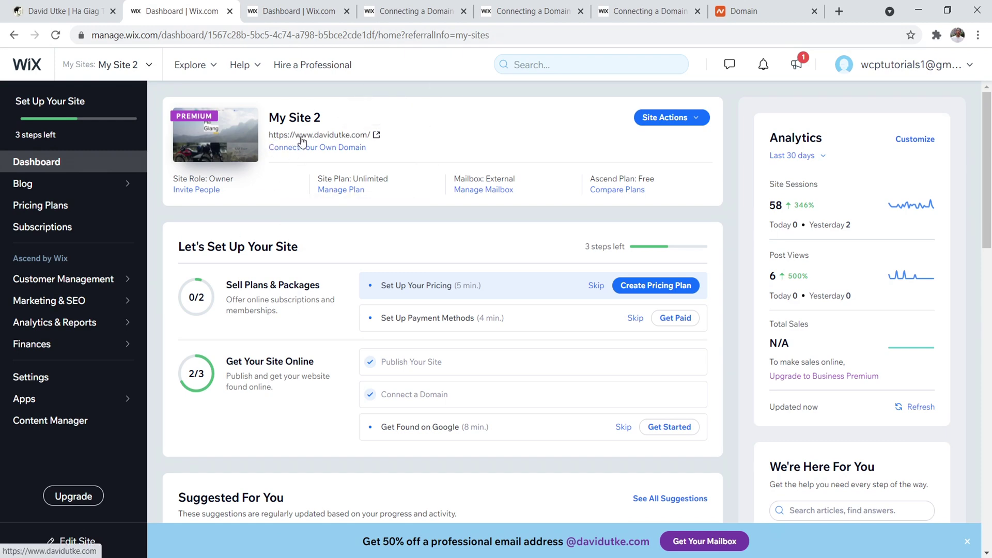
click(293, 10)
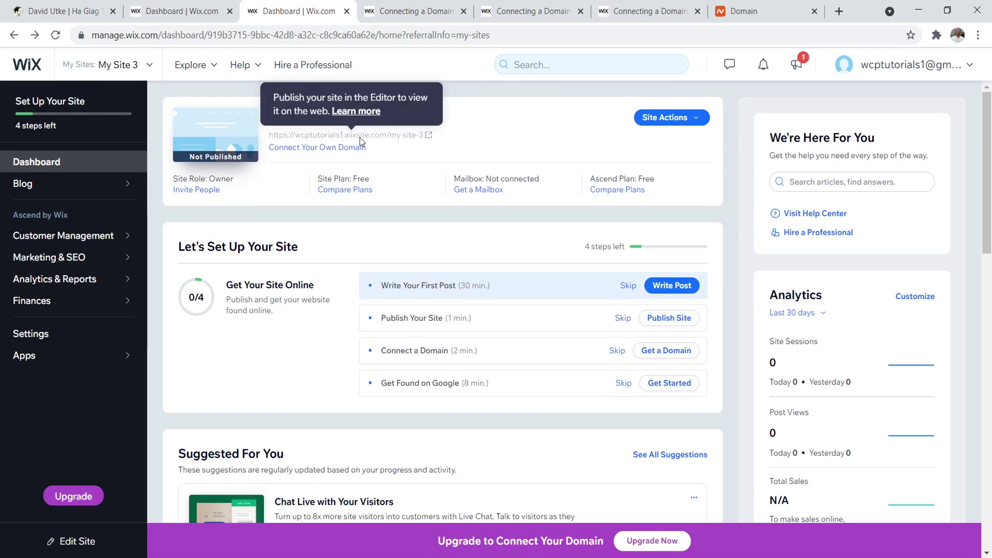
Try connecting an already-owned domain to My Site 3, then view the 'Connecting a Domain Purchased Elsewhere' article.
click(333, 150)
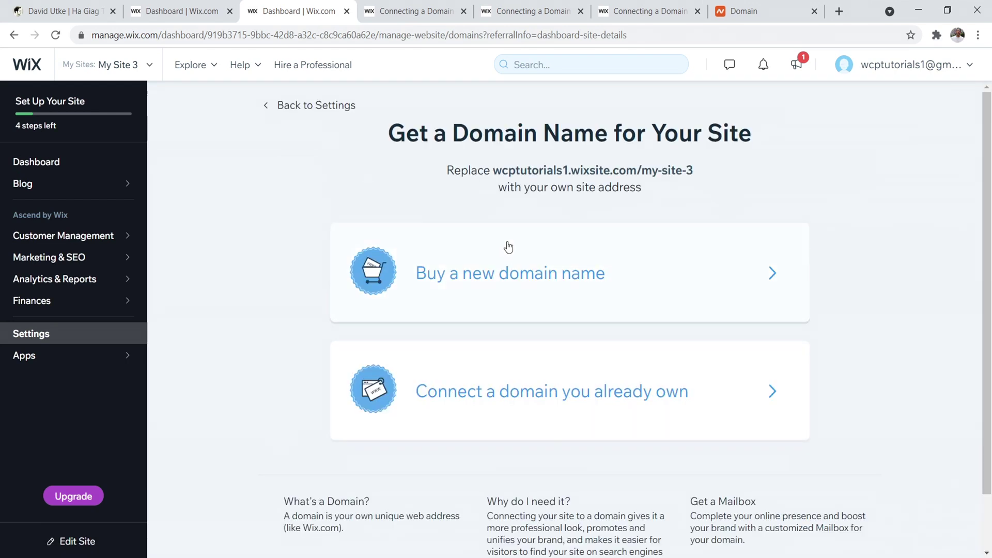
click(549, 400)
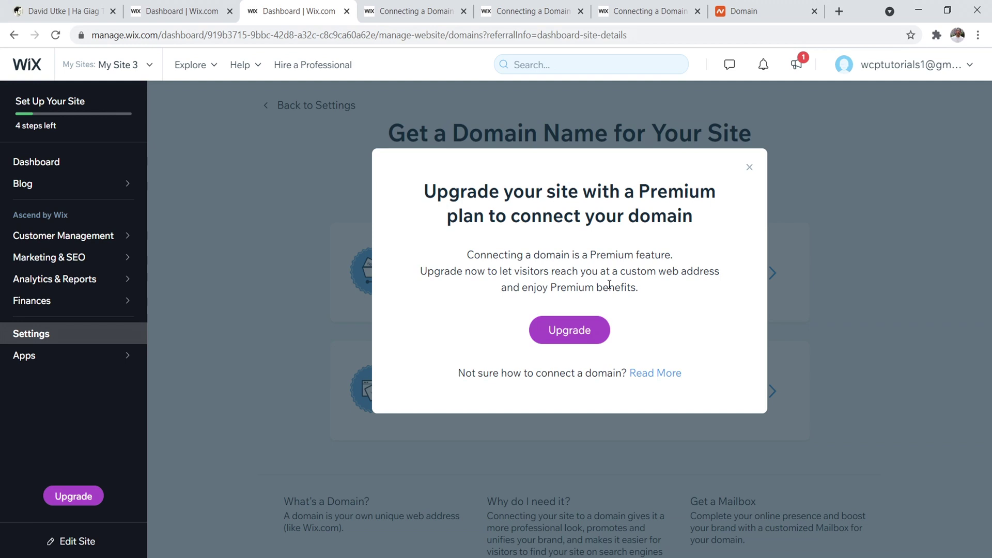
click(397, 5)
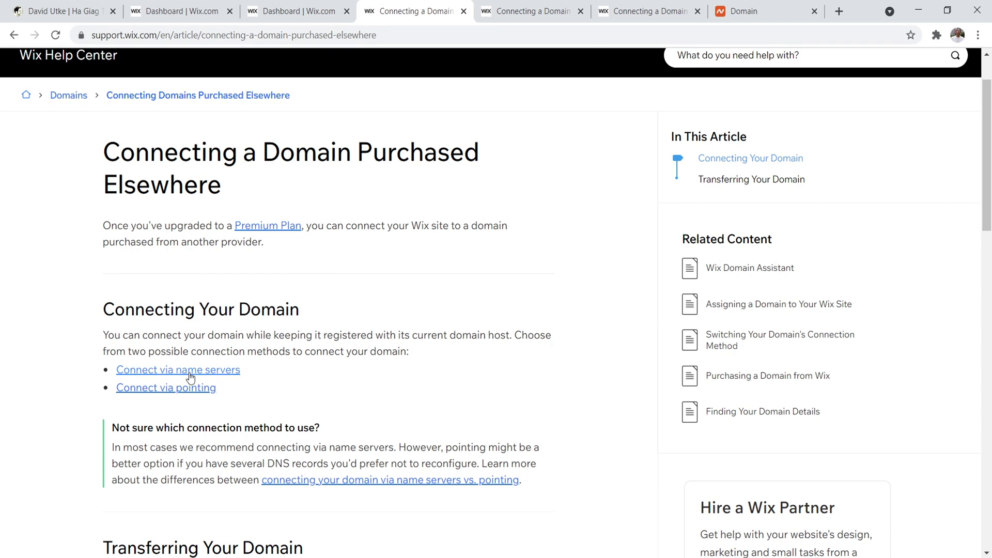
Review the pointing-method article's warning, then bring up the Wix name servers article.
click(511, 10)
drag(103, 326, 366, 330)
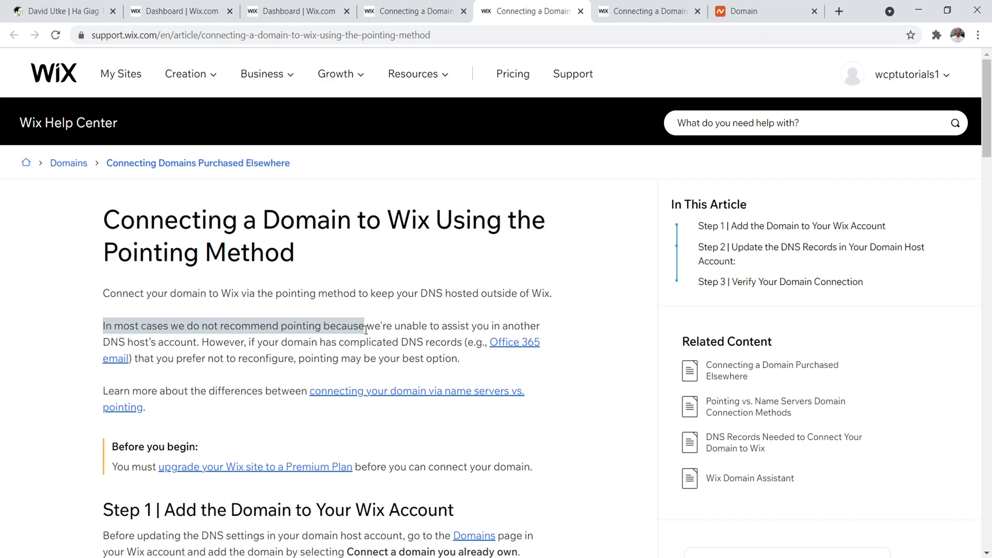
click(626, 4)
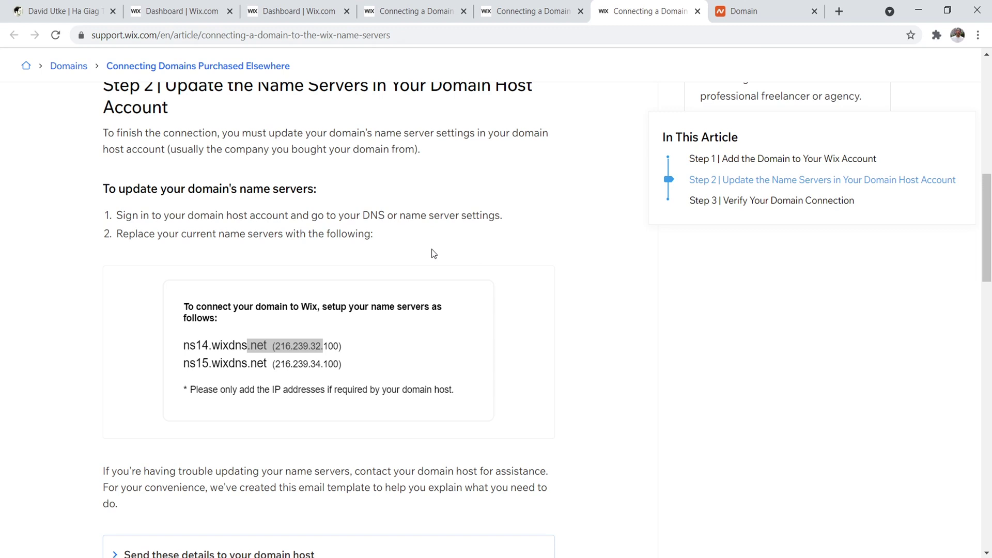
Copy the first Wix name server, ns14.wixdns.net, and go to Namecheap's domain details page.
click(123, 274)
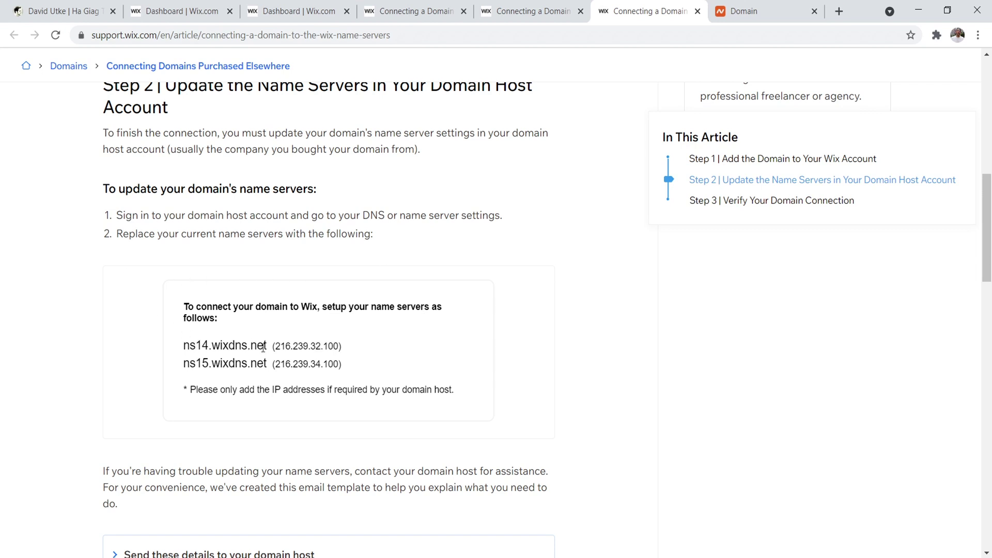
drag(269, 346, 184, 346)
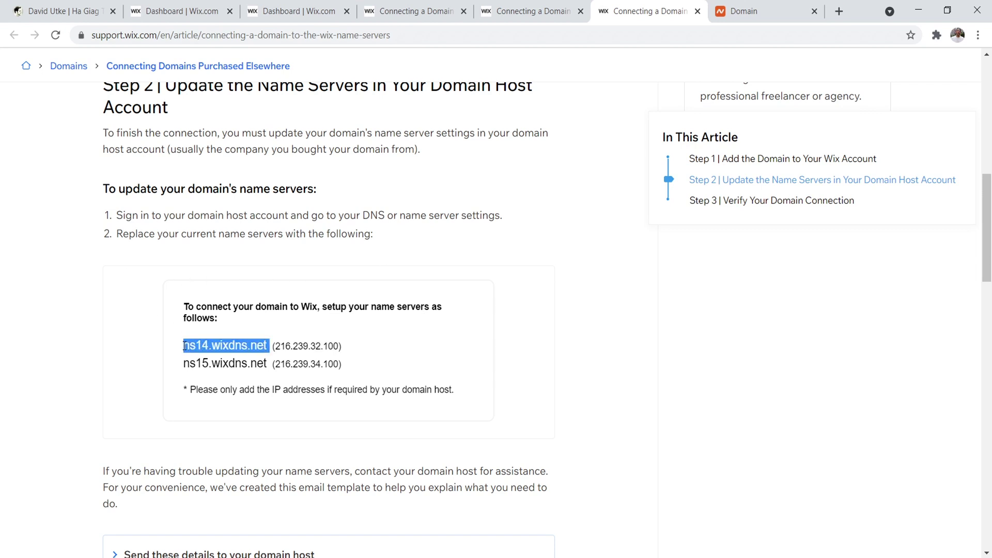
right_click(193, 345)
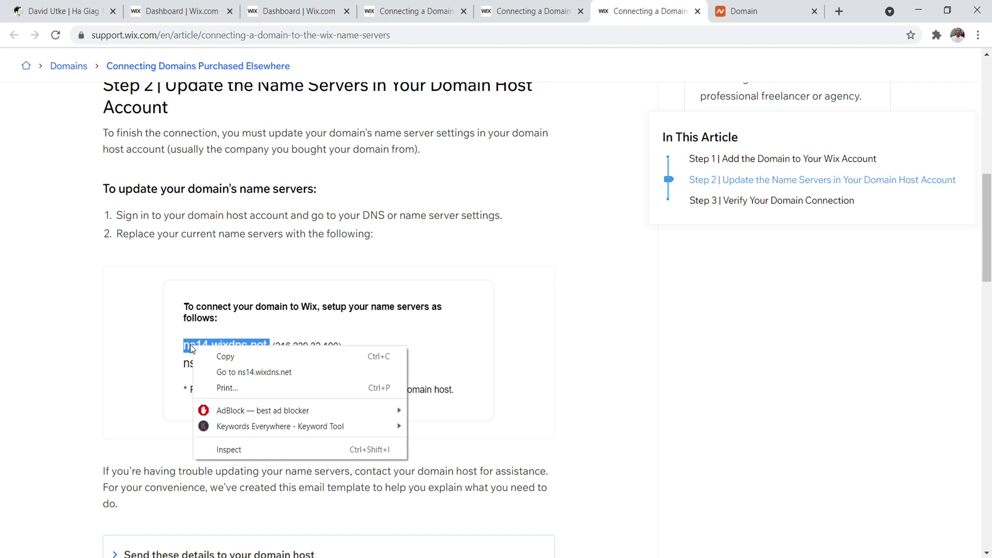
click(223, 353)
click(767, 10)
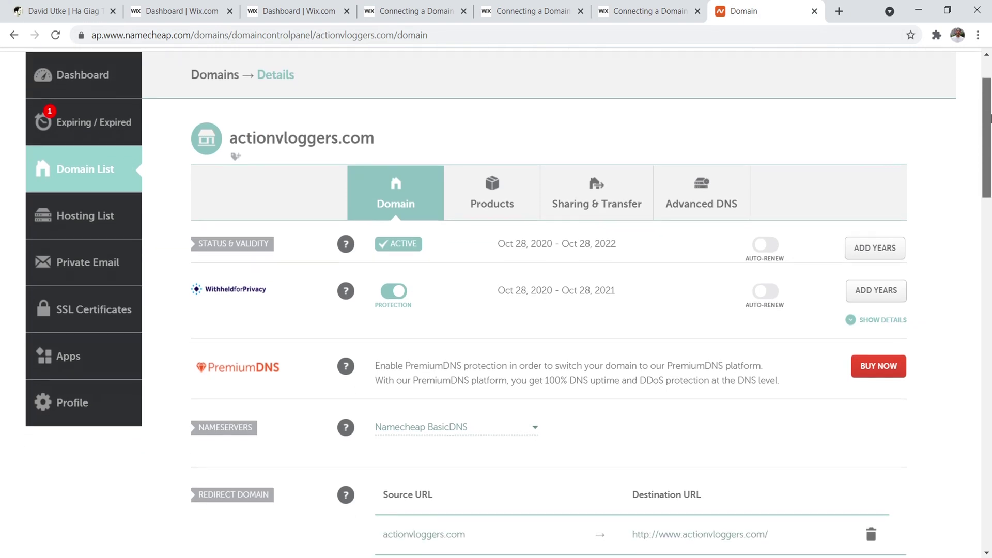
Switch Namecheap nameservers to Custom DNS and paste ns14.wixdns.net into Nameserver 1.
drag(985, 112, 990, 149)
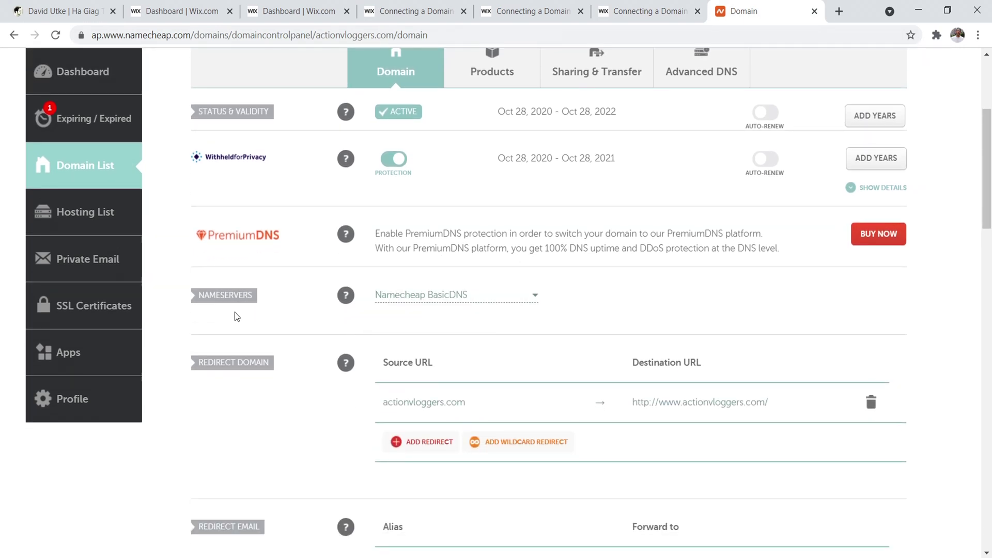
click(480, 294)
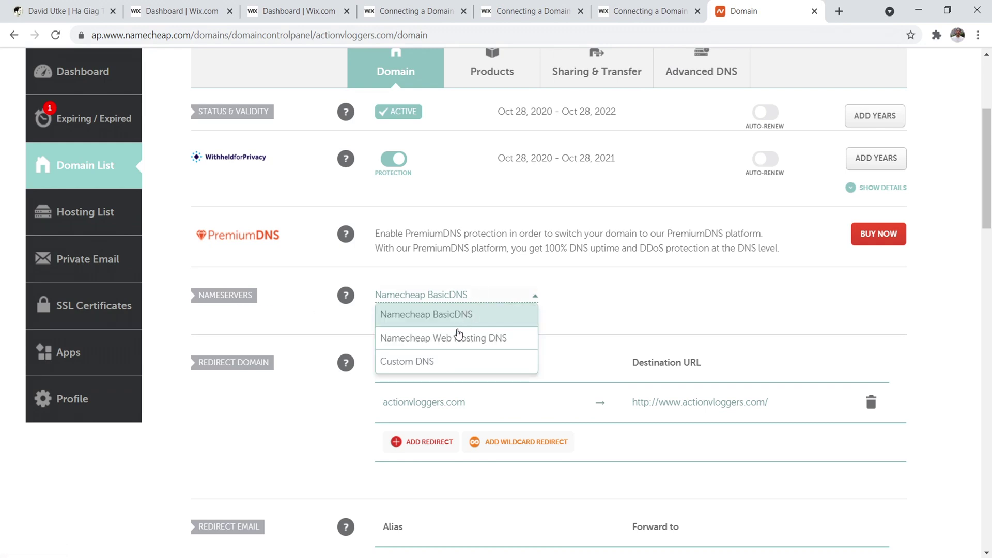
click(445, 363)
click(427, 335)
right_click(425, 334)
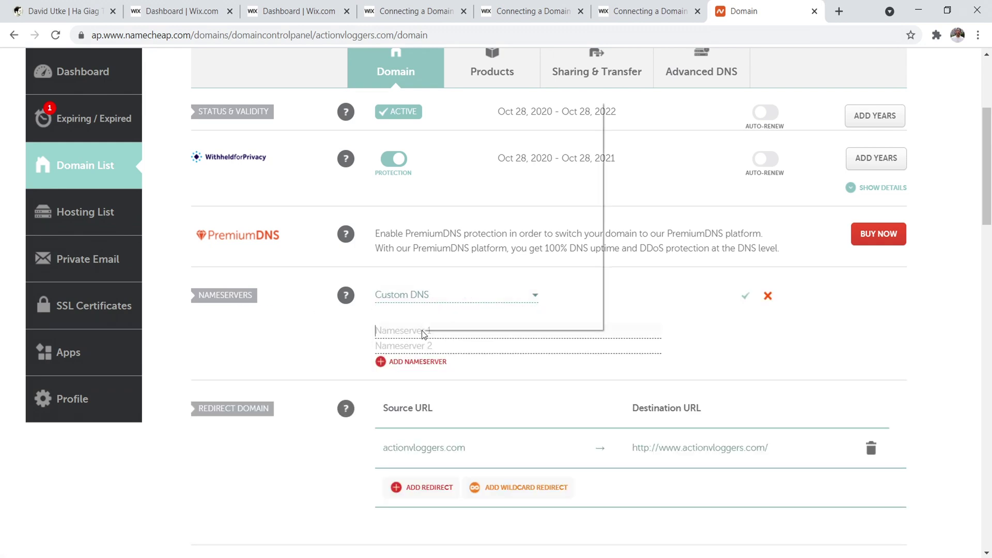
click(459, 207)
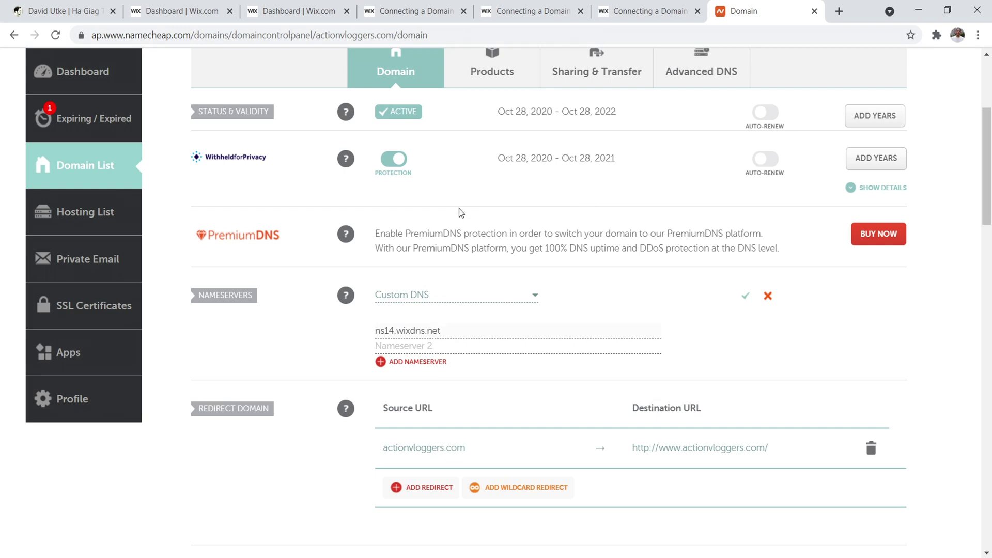
Copy ns15.wixdns.net from the Wix article into Nameserver 2, then go back to the Wix articles.
click(620, 6)
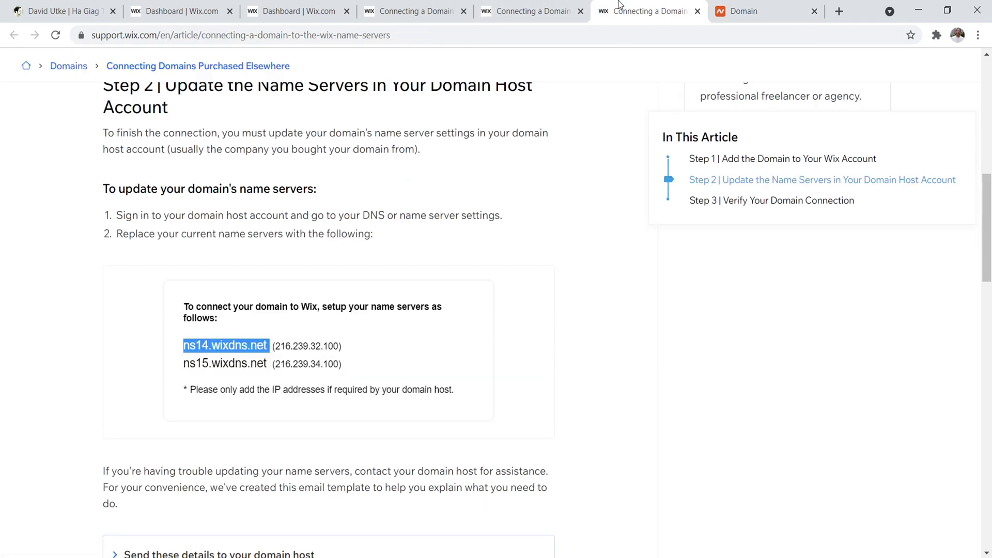
click(244, 358)
drag(267, 365, 183, 364)
right_click(219, 365)
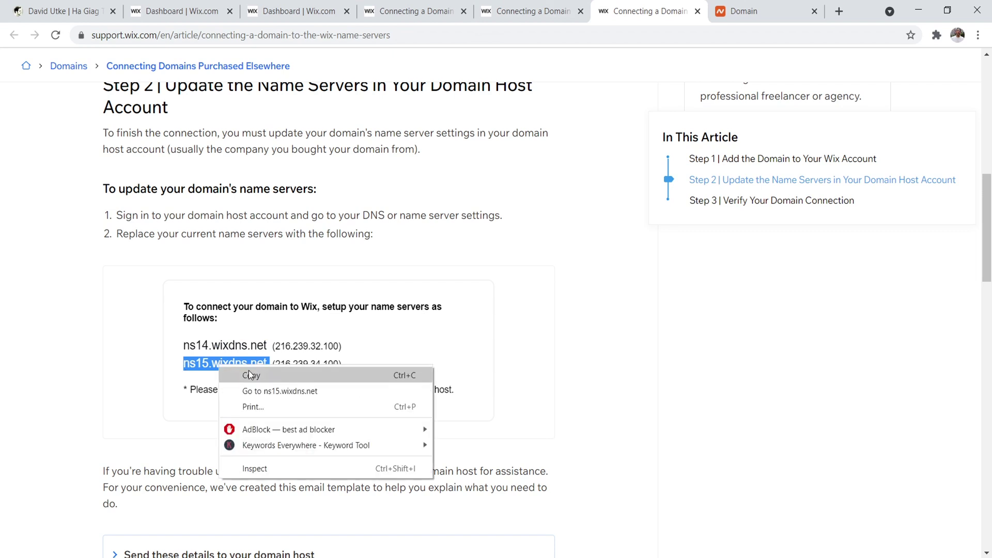
click(250, 375)
click(744, 11)
click(422, 350)
right_click(423, 356)
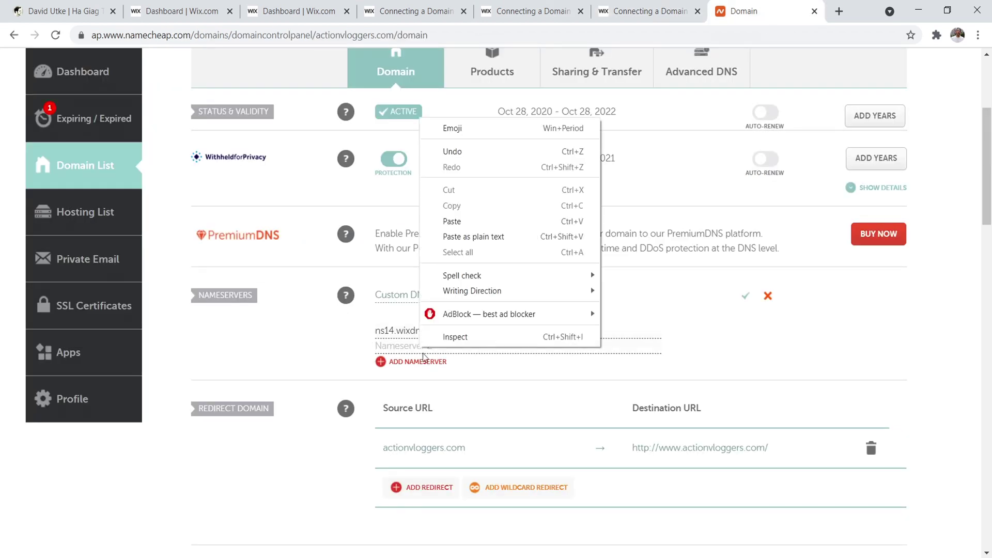
click(470, 221)
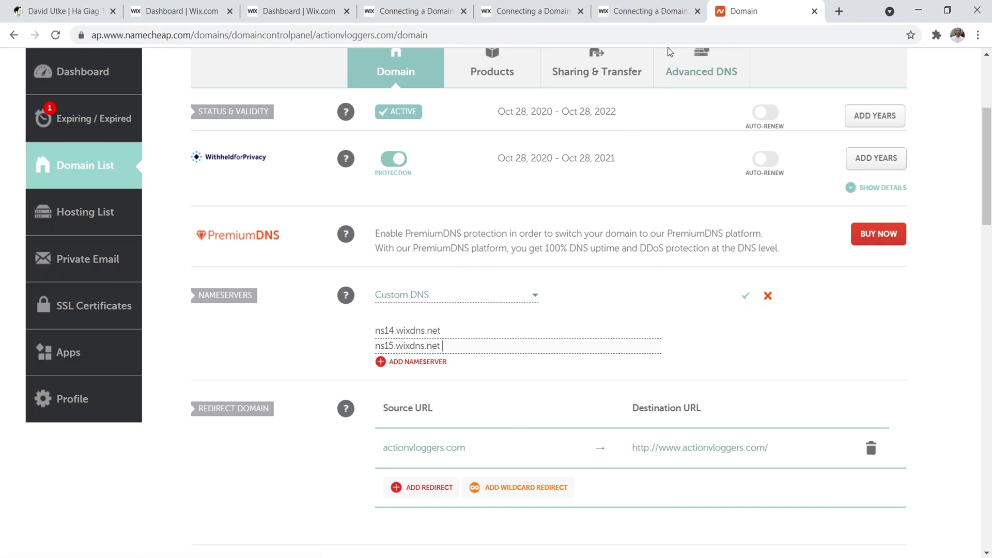
click(652, 11)
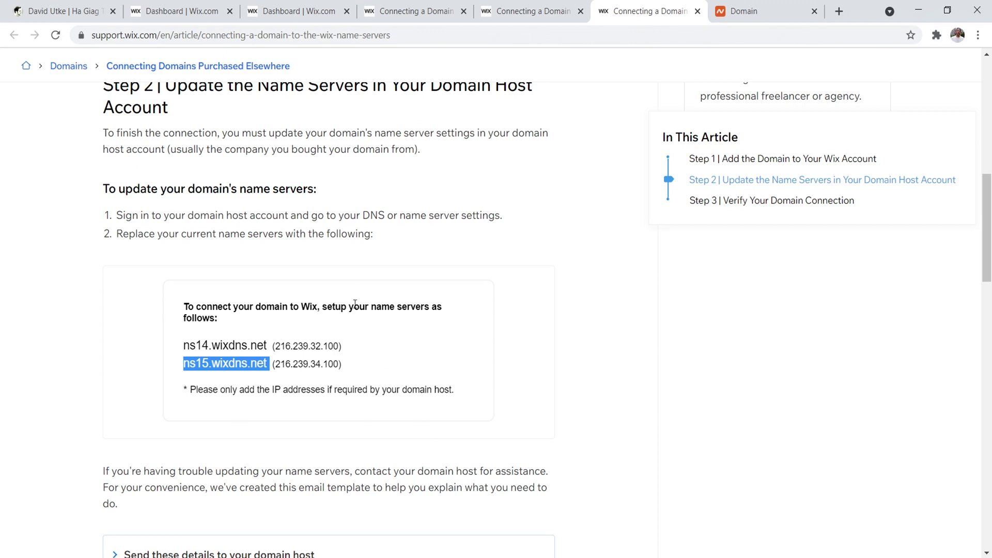
click(532, 10)
Flip through the Wix dashboard and help tabs, ending on the live davidutke.com Ha Giang site.
click(155, 9)
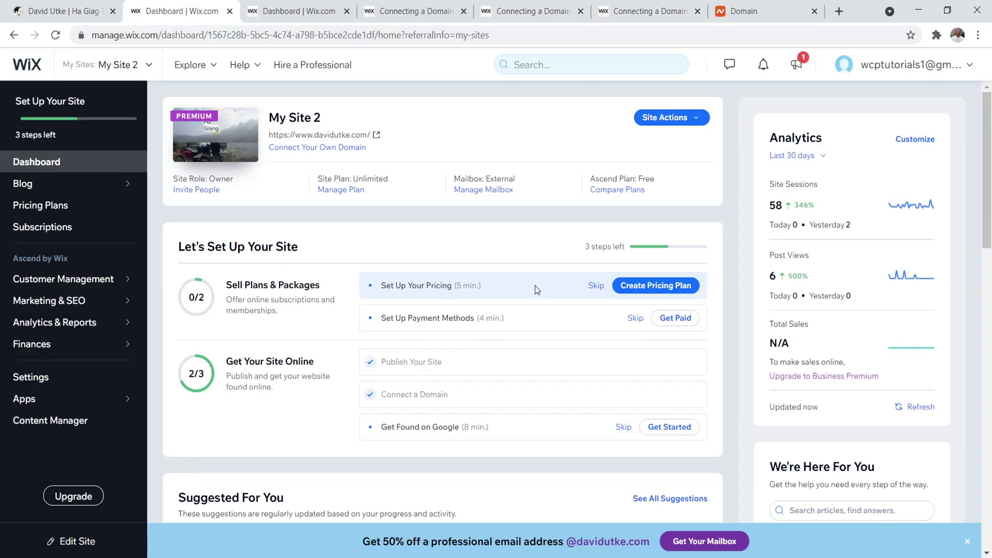
click(405, 11)
click(292, 10)
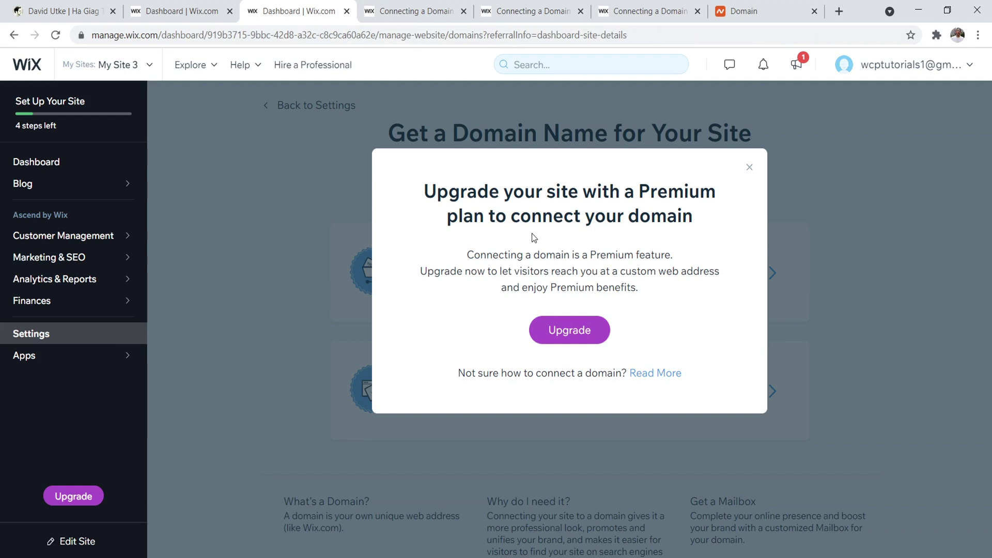
click(62, 11)
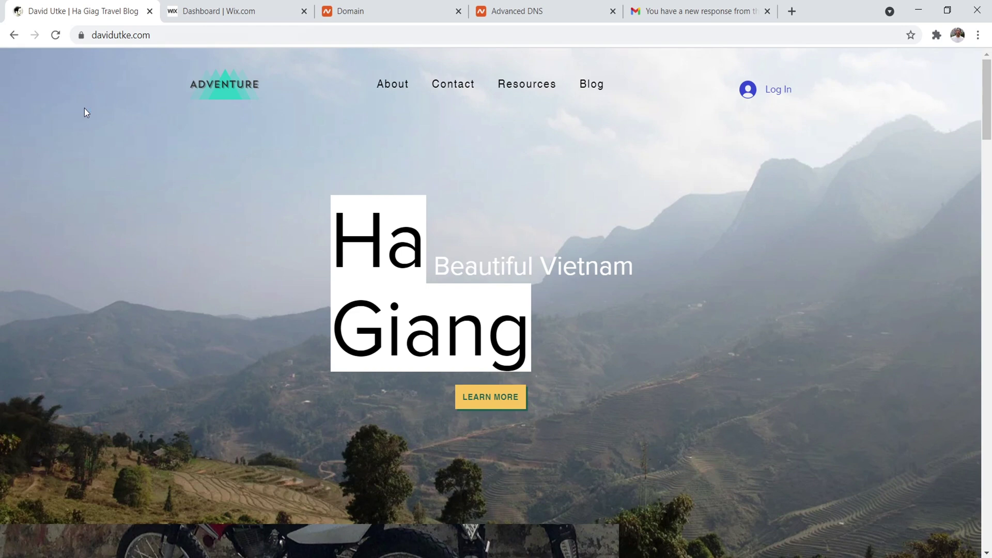
Read the Wix Support email's A record 23.236.62.147 and CNAME www231.wixdns.net, then open davidutke.com in Namecheap.
click(725, 11)
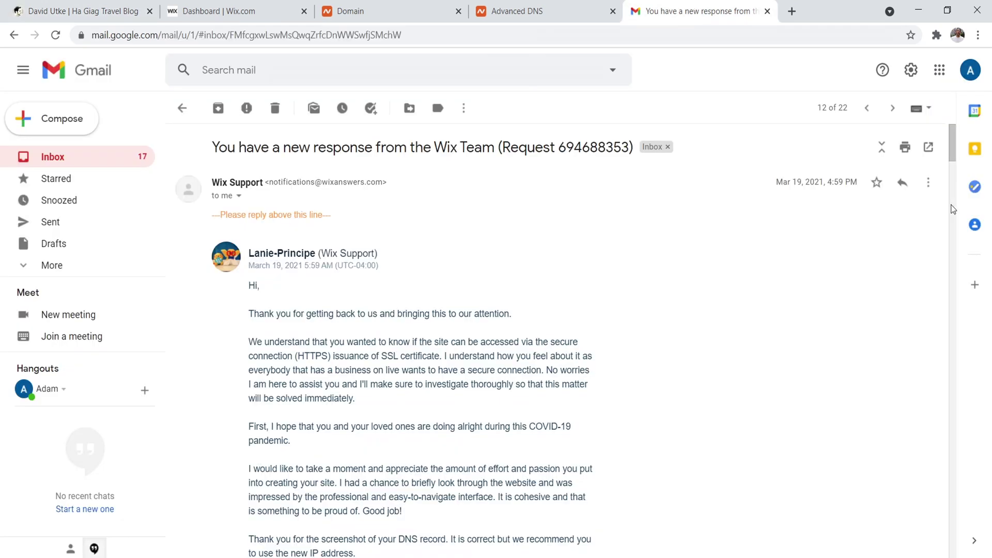
drag(954, 153, 952, 362)
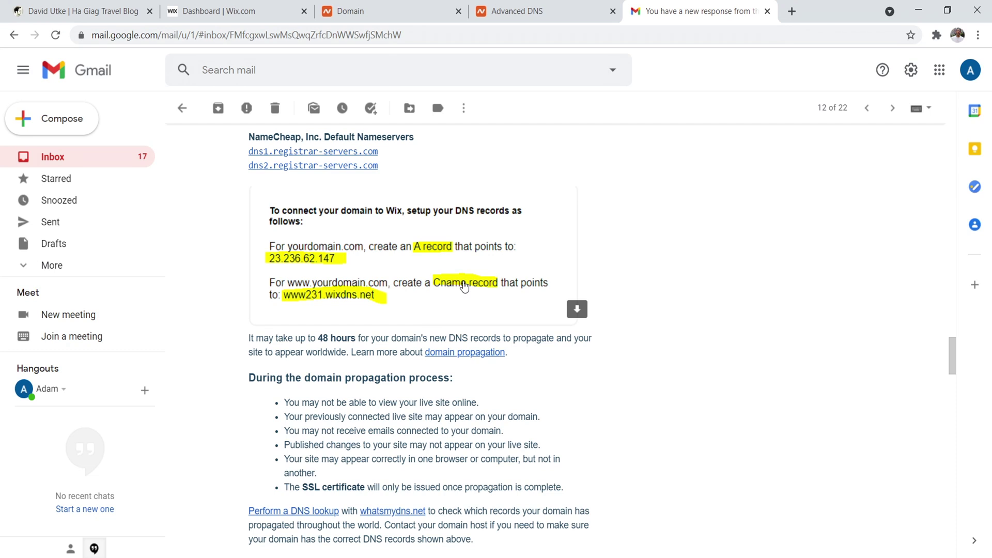
click(390, 4)
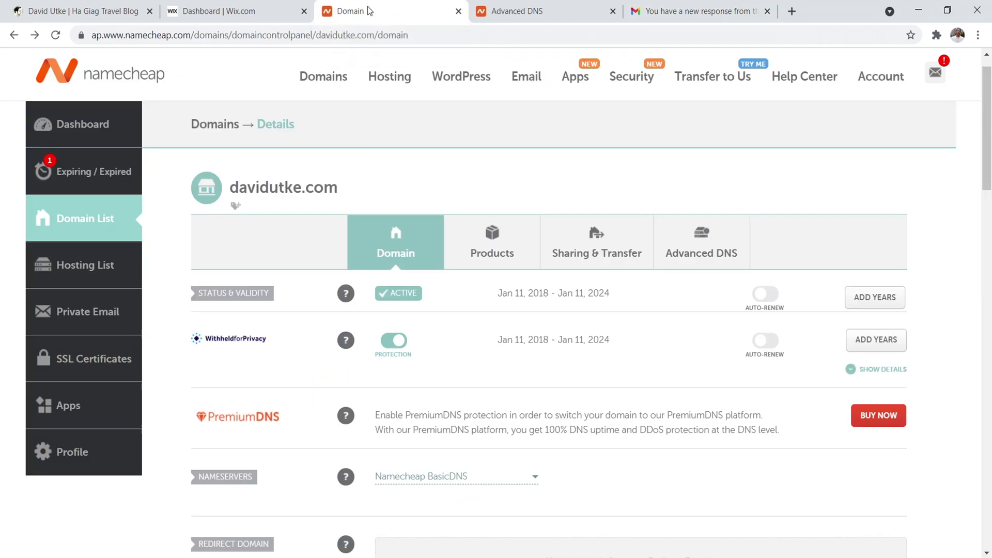
scroll(914, 176, down, 1)
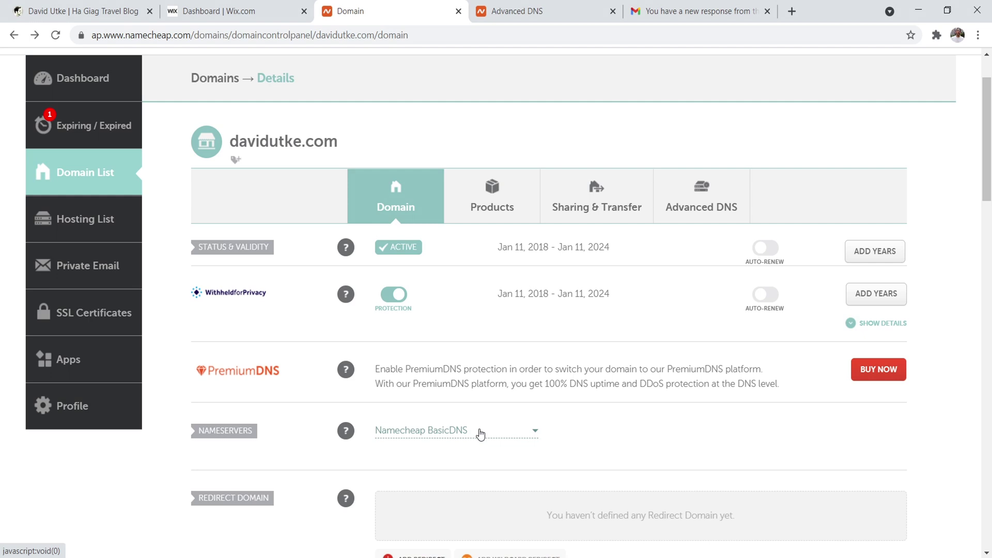
click(480, 433)
Open davidutke.com's Advanced DNS host records, showing its A and CNAME records, and add a blank record row.
click(485, 386)
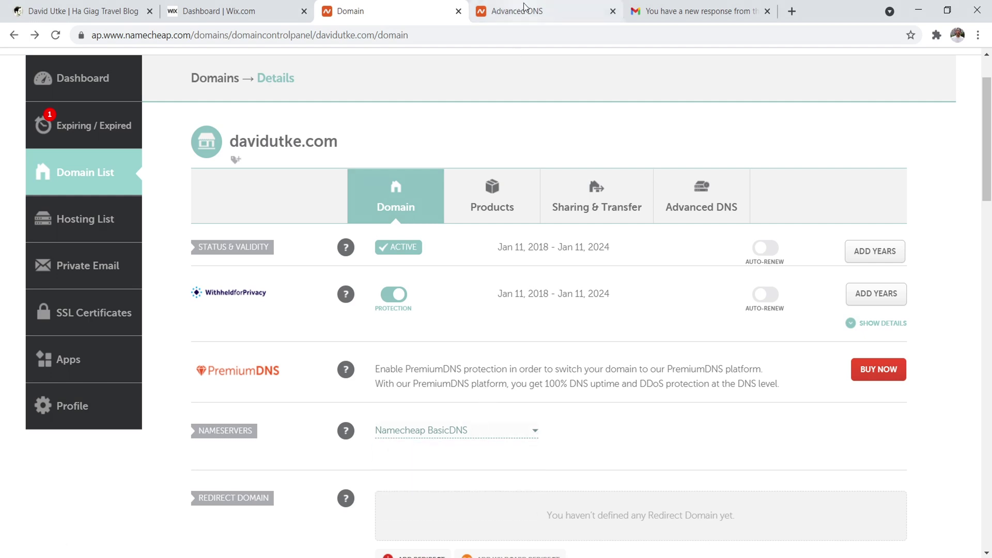
click(703, 193)
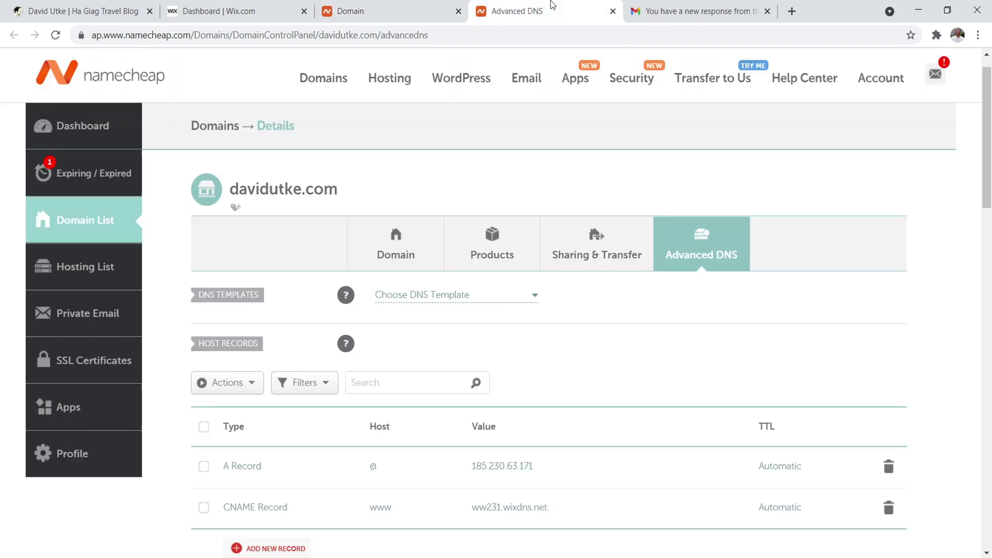
scroll(556, 291, down, 3)
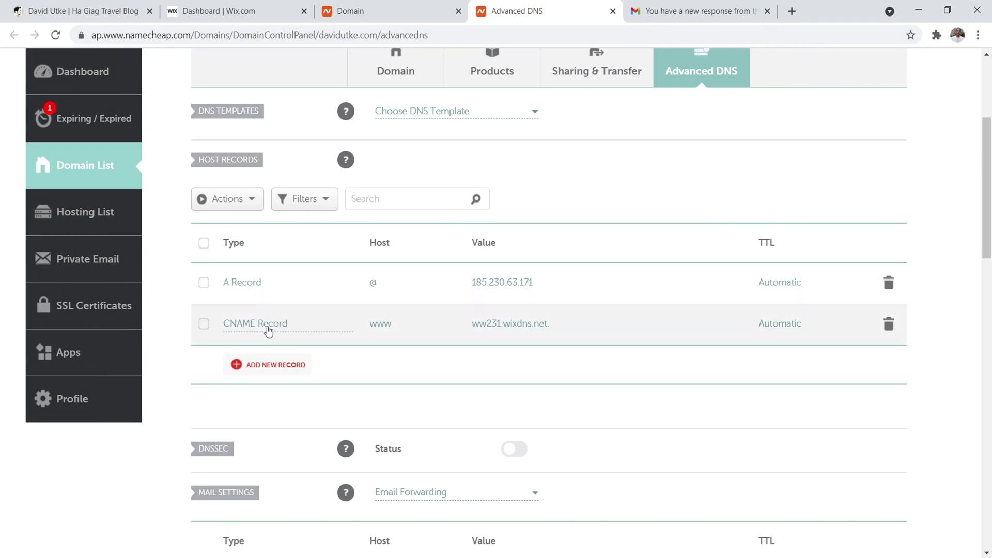
click(275, 368)
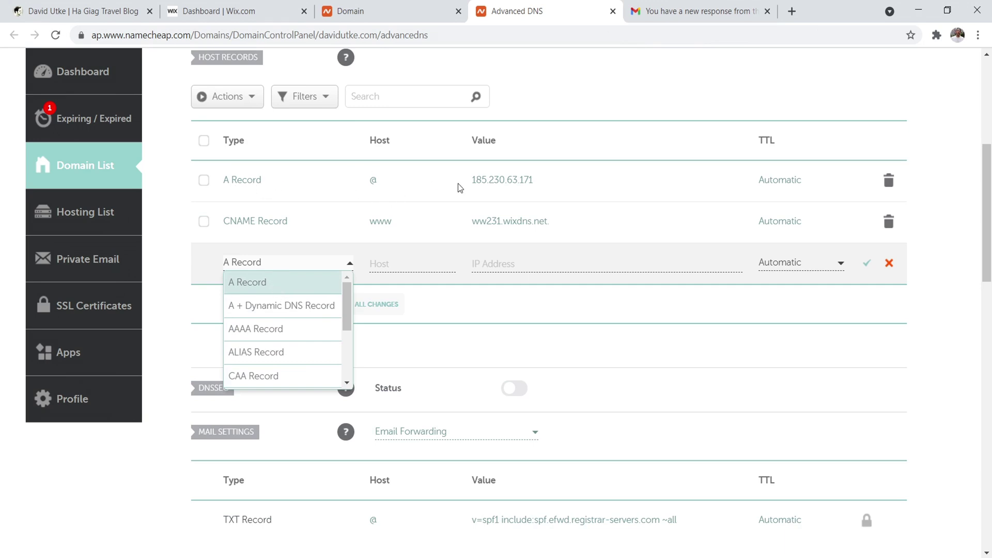
Compare the Wix DNS instructions email with the new host record, then view the live davidutke.com site.
click(672, 11)
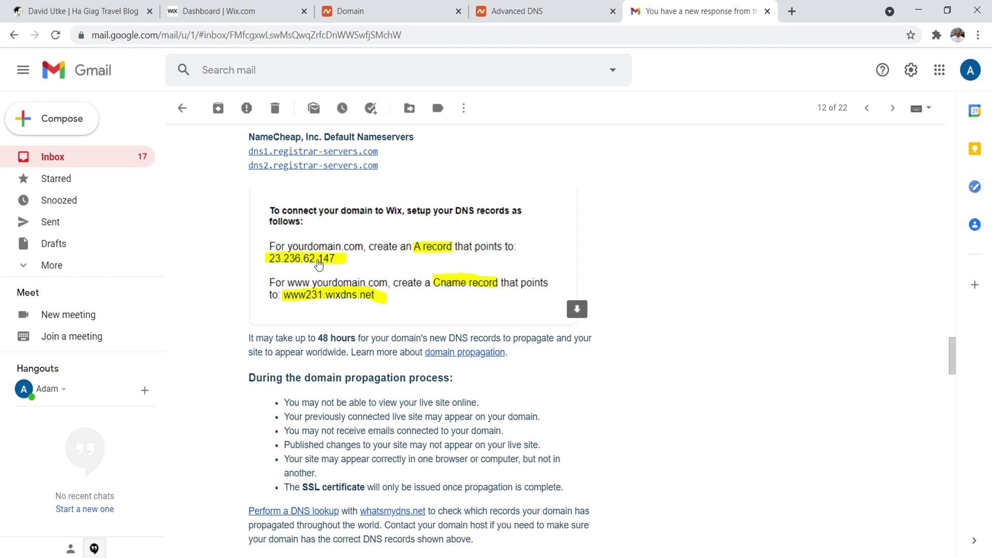
click(515, 10)
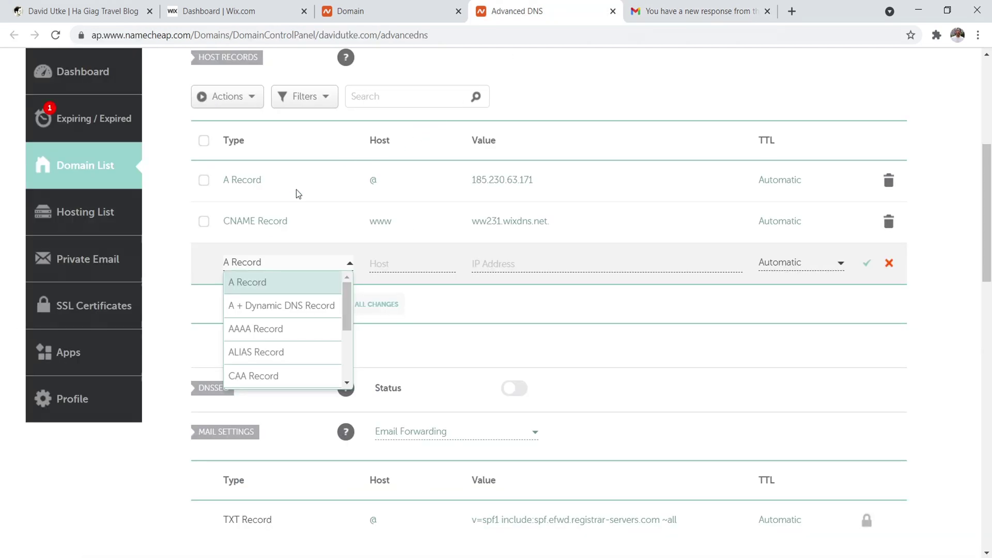
drag(346, 297, 349, 320)
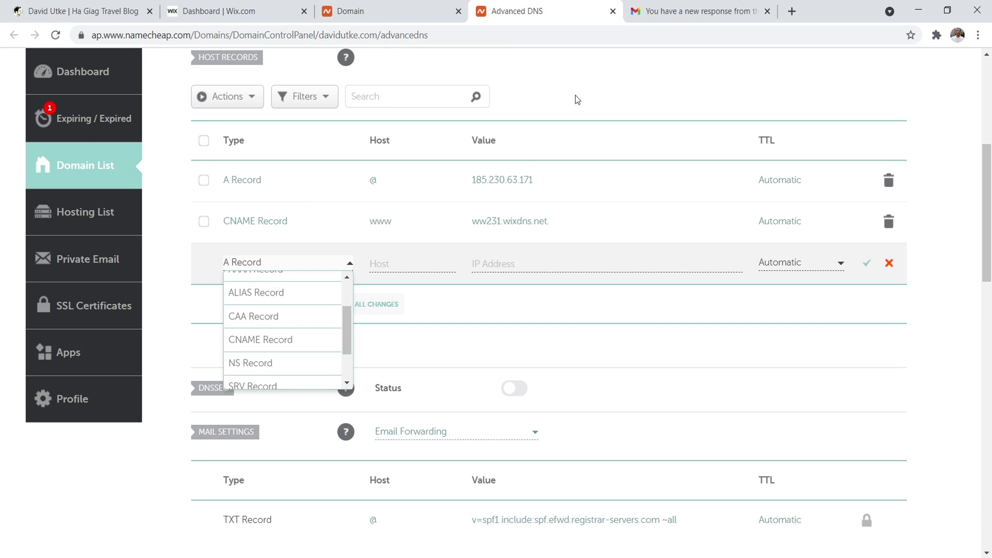
click(672, 11)
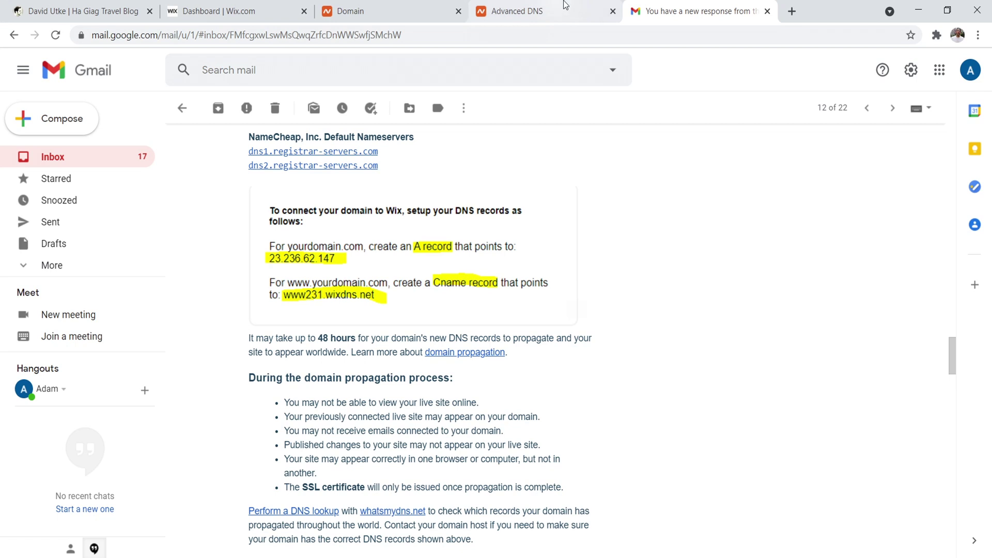
click(563, 9)
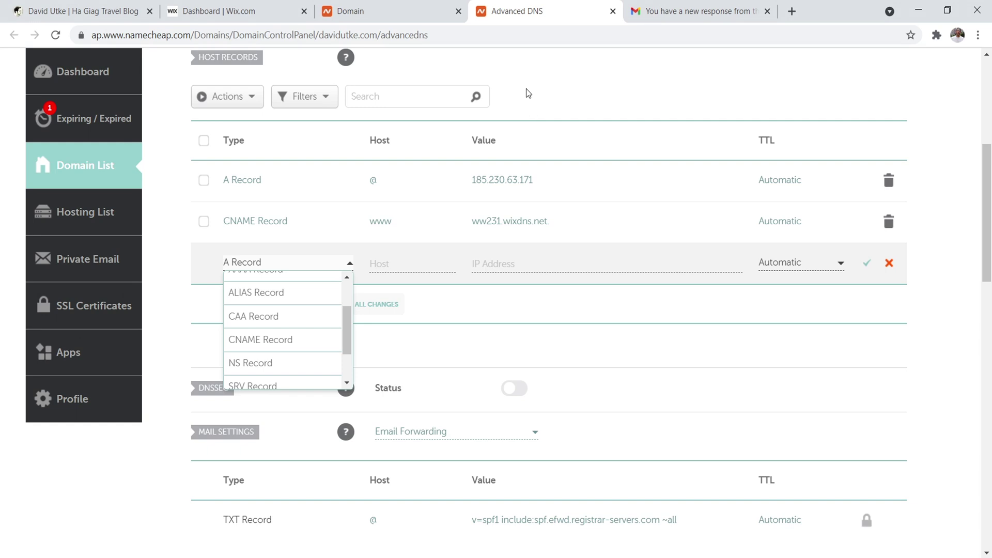
click(65, 9)
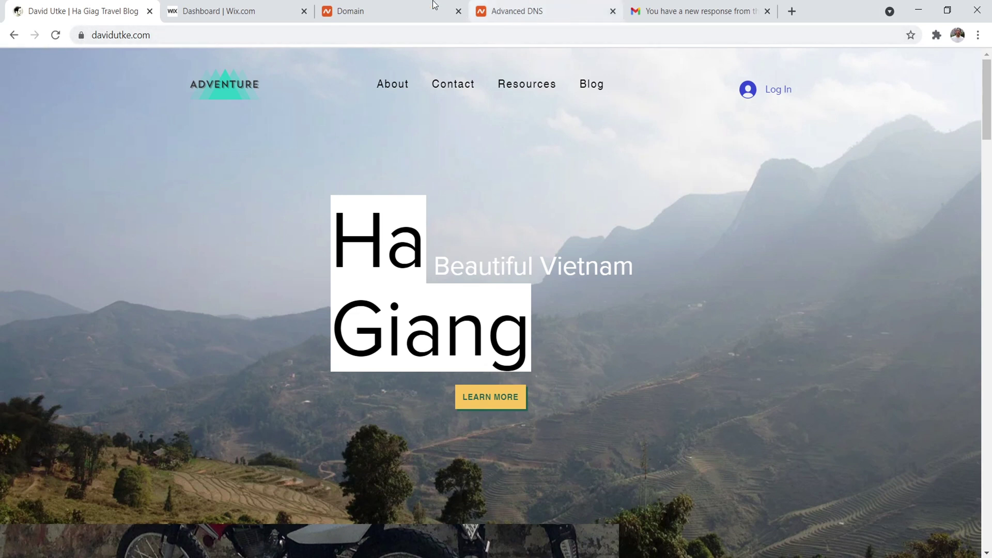
Keep davidutke.com's new host record type as A Record, then reload the live davidutke.com site.
click(494, 8)
click(405, 9)
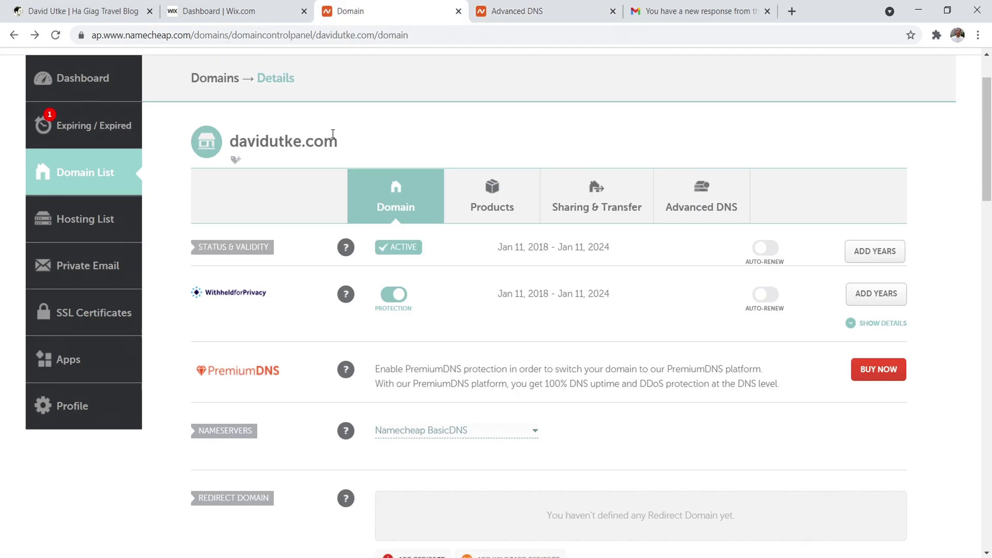
drag(345, 143, 250, 153)
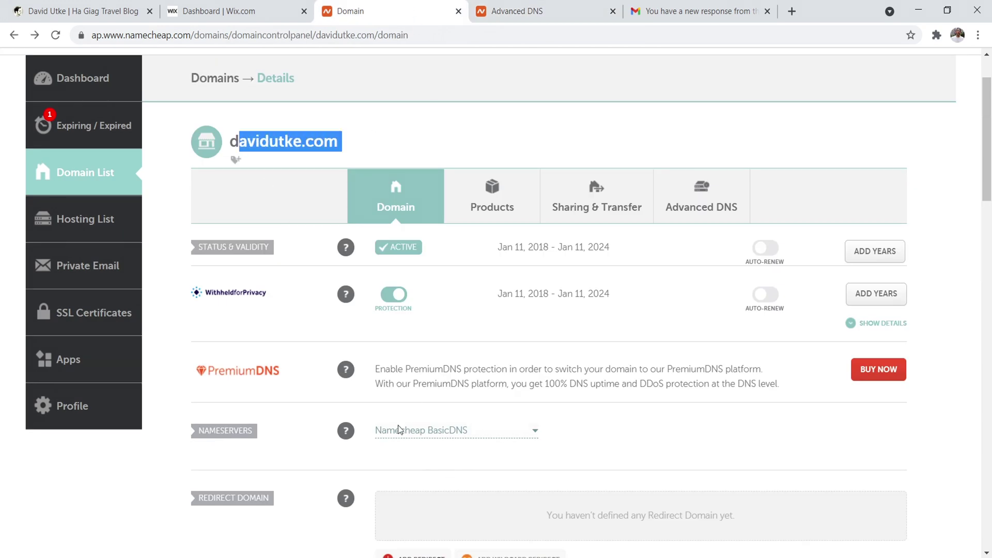
click(548, 11)
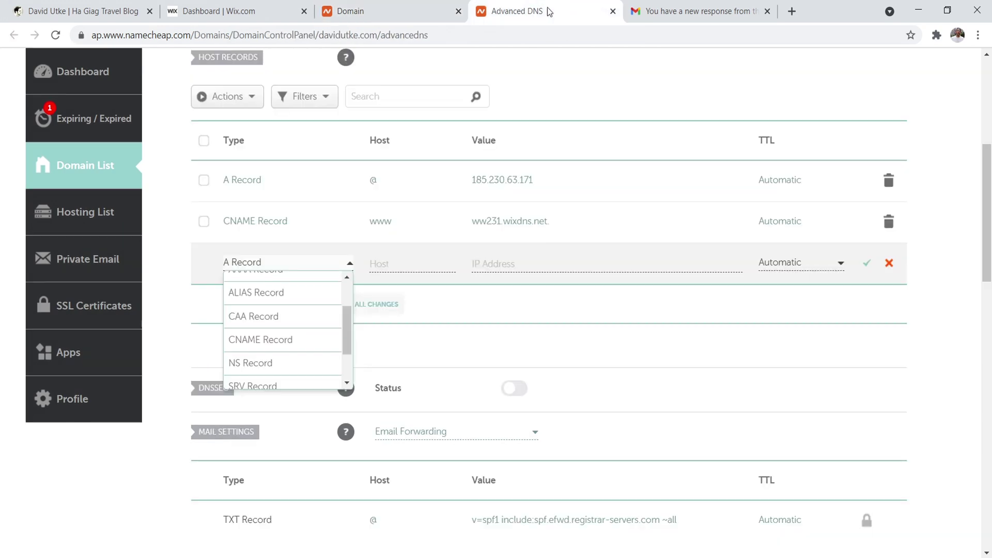
click(964, 198)
click(76, 17)
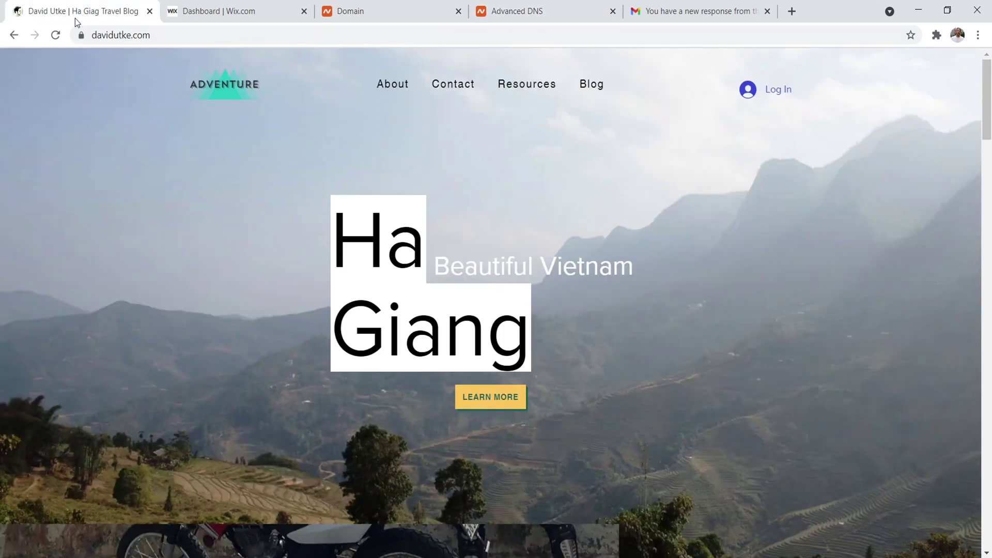
click(55, 35)
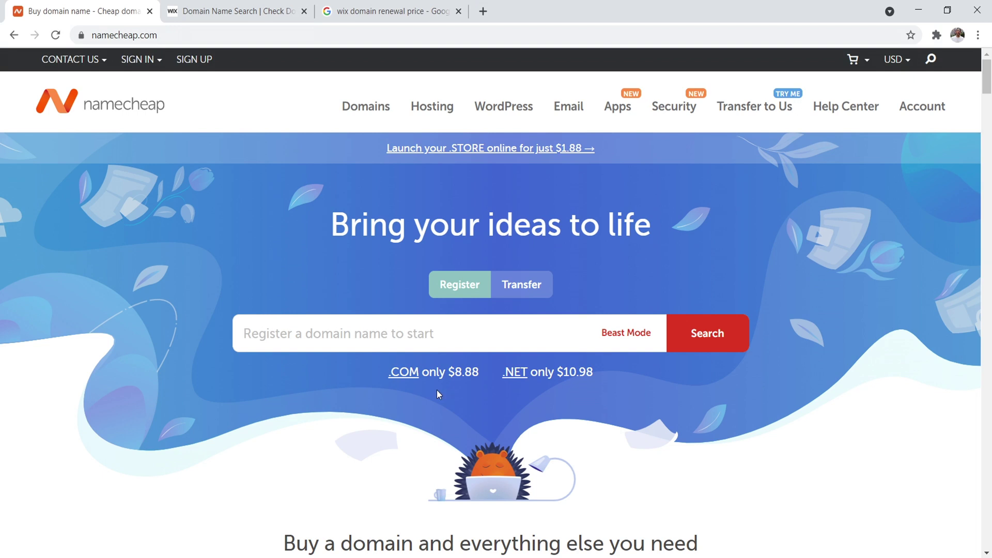
Highlight Namecheap's $8.88 .COM price and compare it against Wix's domain name search page.
drag(479, 371, 451, 371)
click(230, 8)
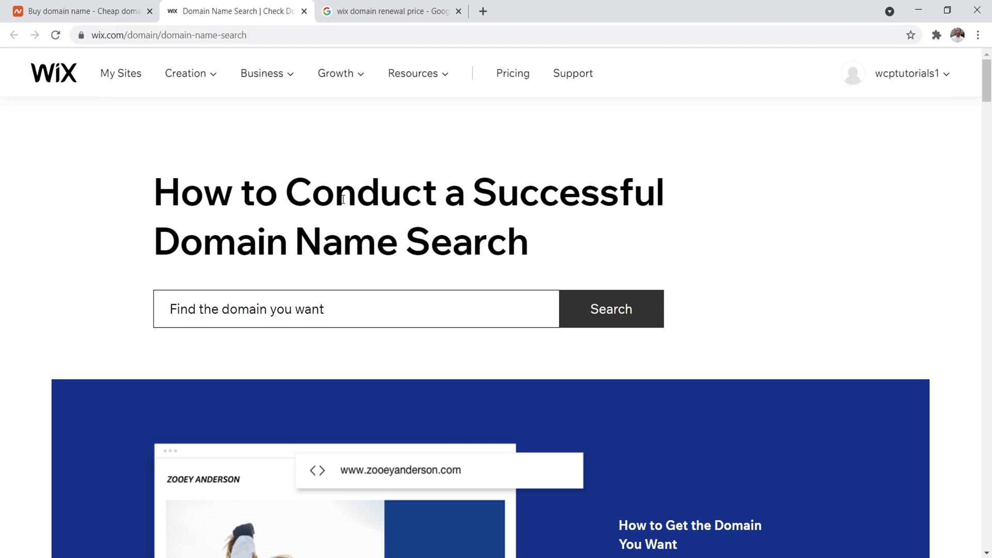
click(78, 10)
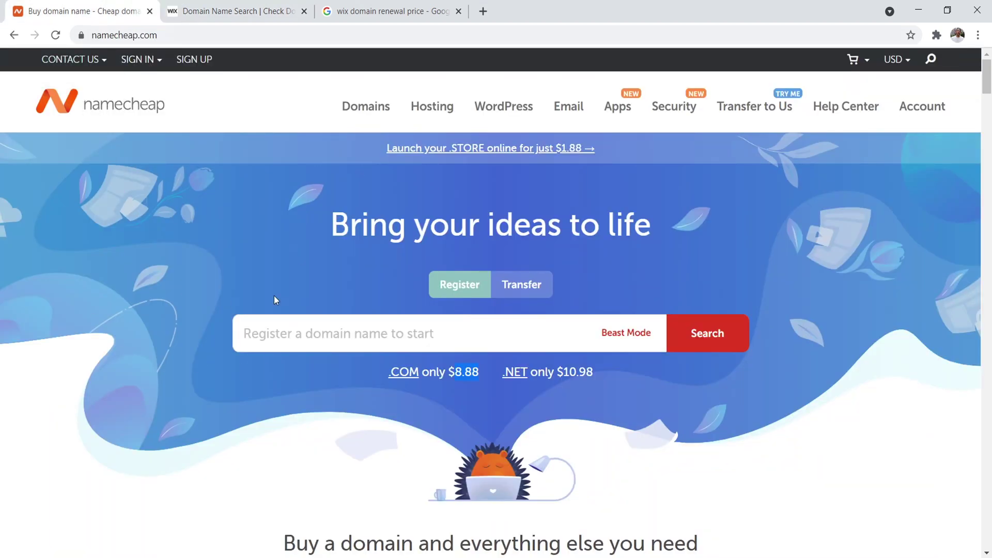
click(215, 11)
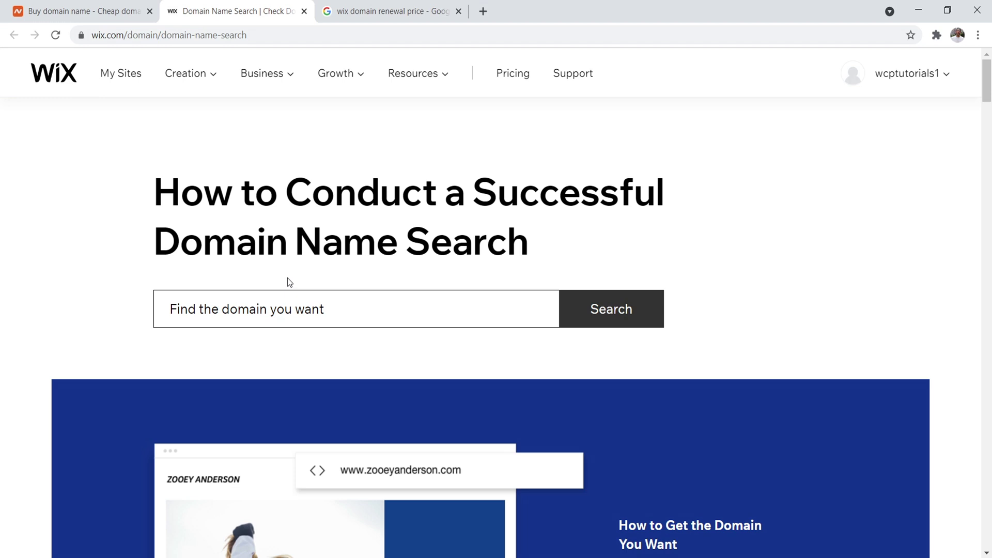
Search Wix for mysuperamazingdomain.co, then correct it to mysuperamazingdomain.com to check availability.
click(288, 308)
text(mysu)
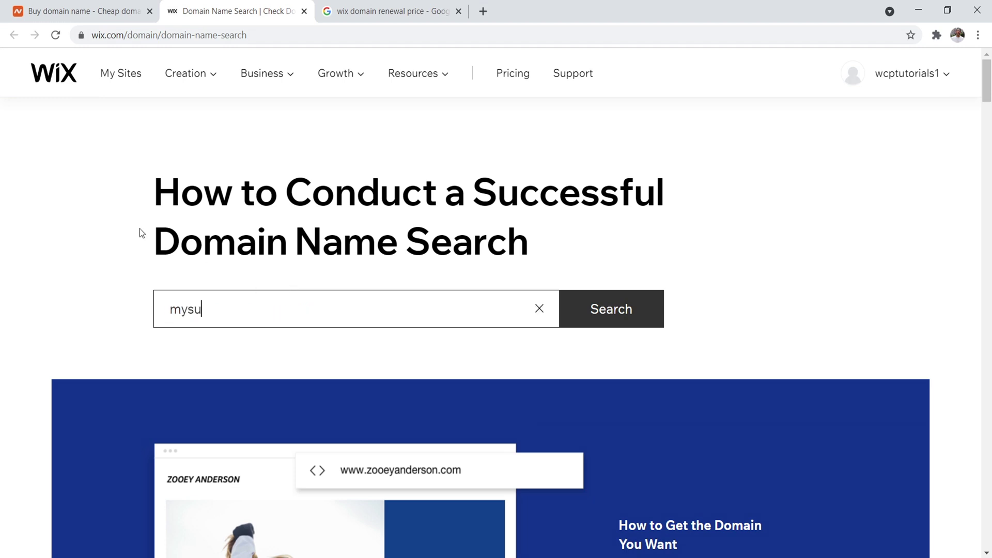
text(peramazingdo)
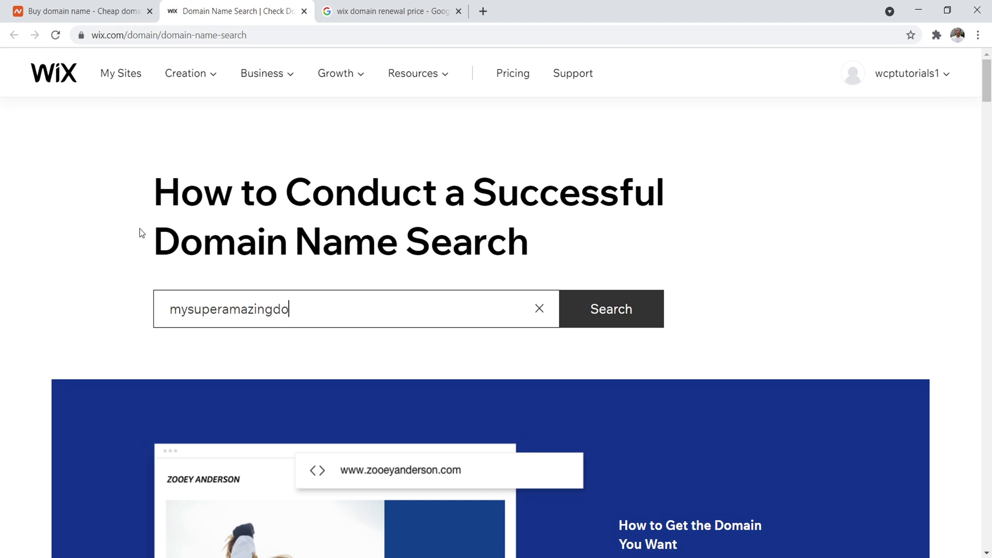
text(main.co)
key(Return)
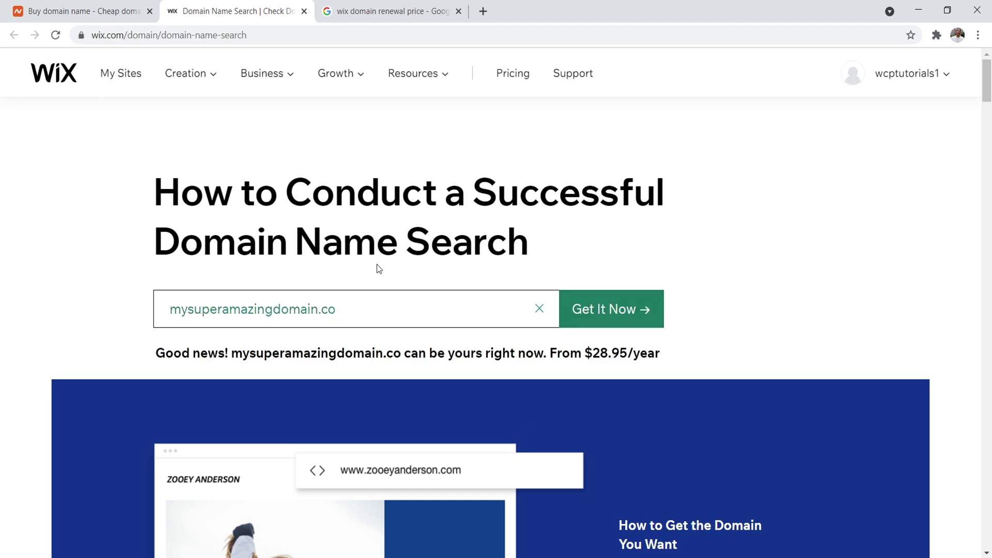
text(m)
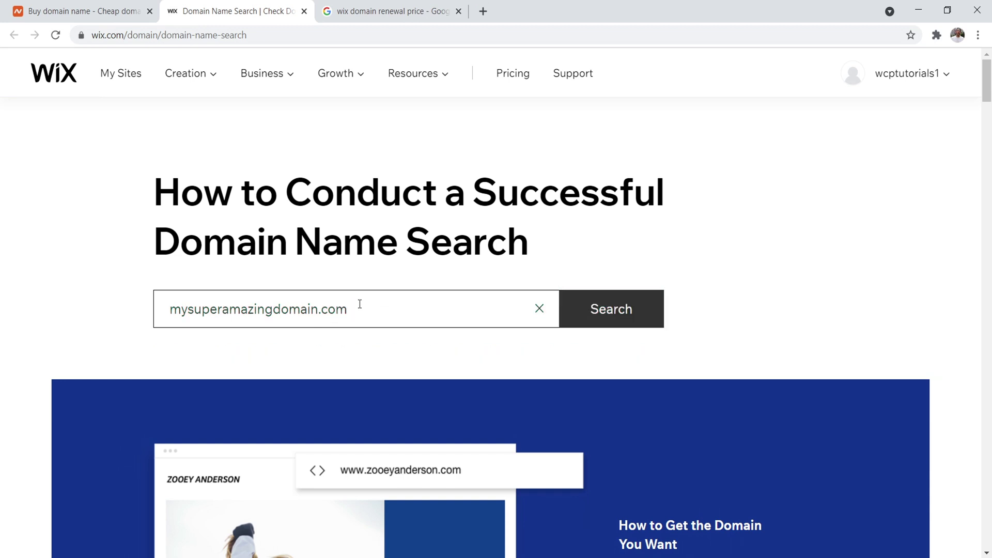
key(Return)
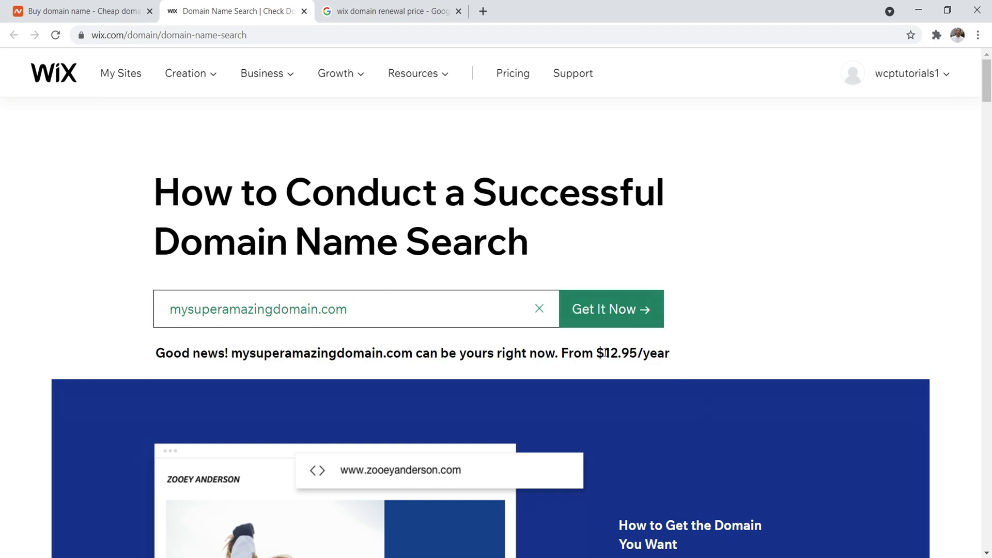
Highlight the $12.95/year Wix price, then bring up Google's Wix domain renewal price results.
drag(605, 353, 629, 352)
drag(664, 352, 670, 352)
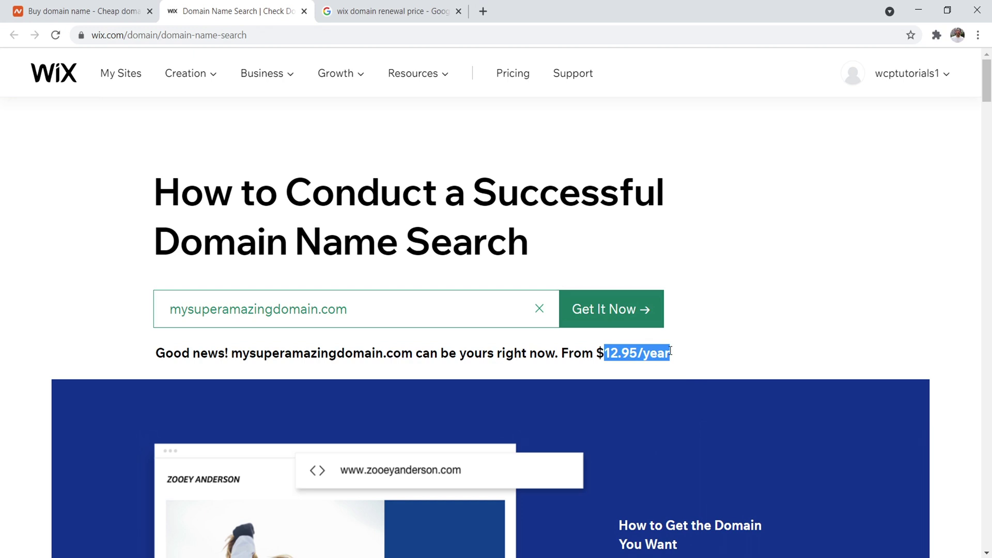
click(387, 11)
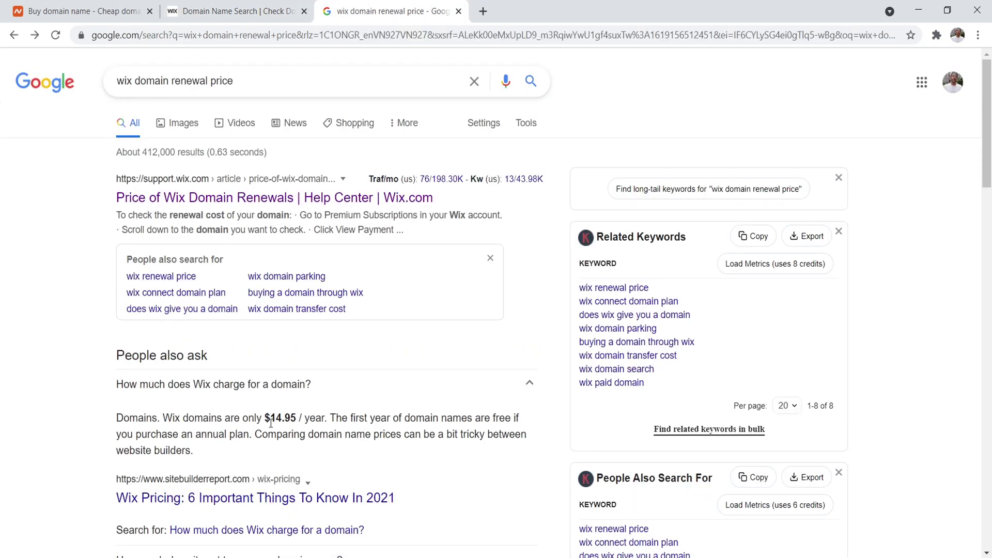
Highlight Google's $14.95/year Wix domain price, then return through Wix to the Namecheap homepage.
drag(271, 423, 308, 422)
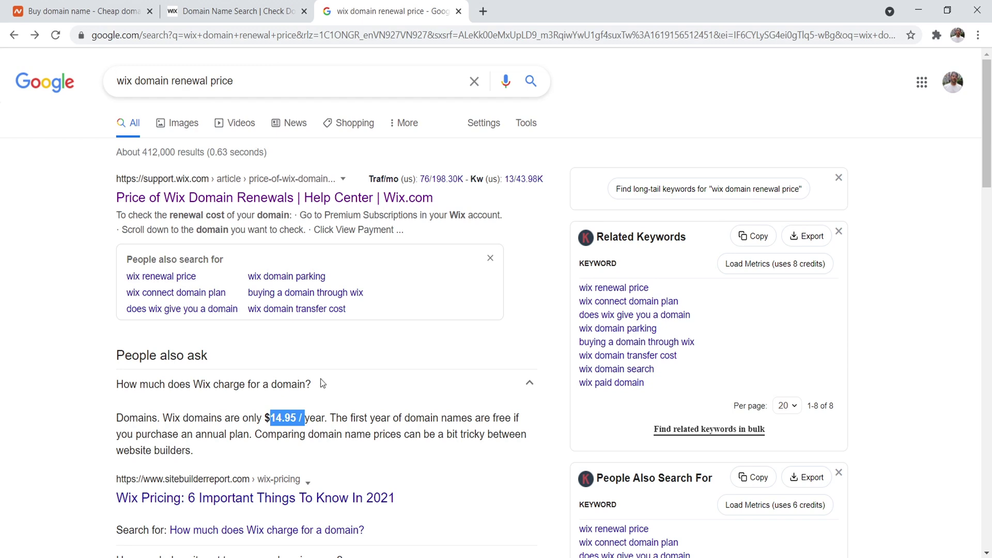
click(243, 10)
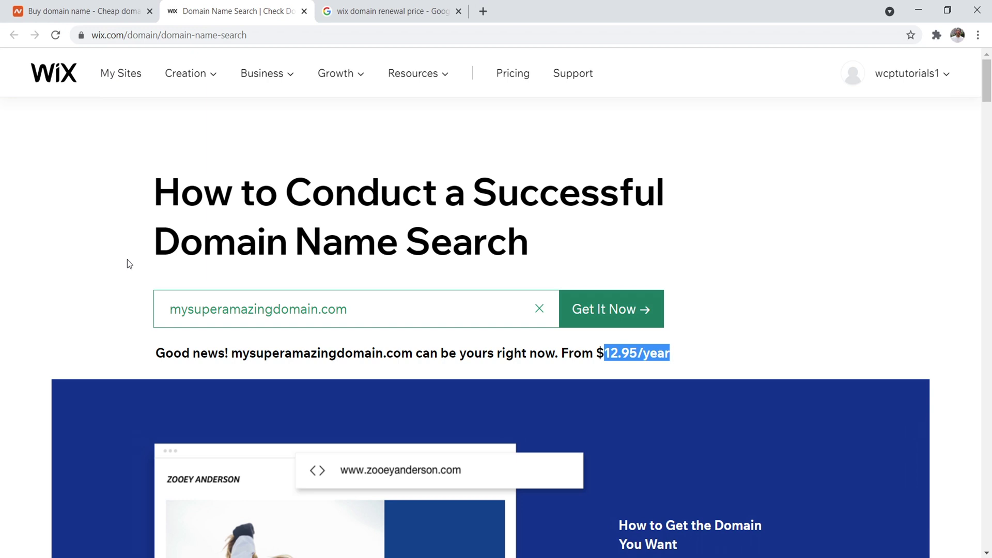
click(116, 8)
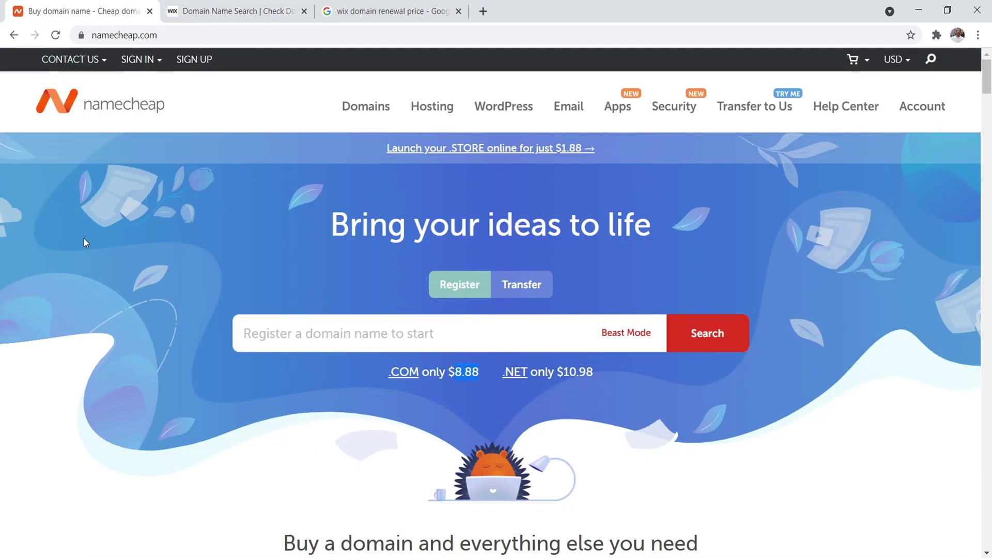